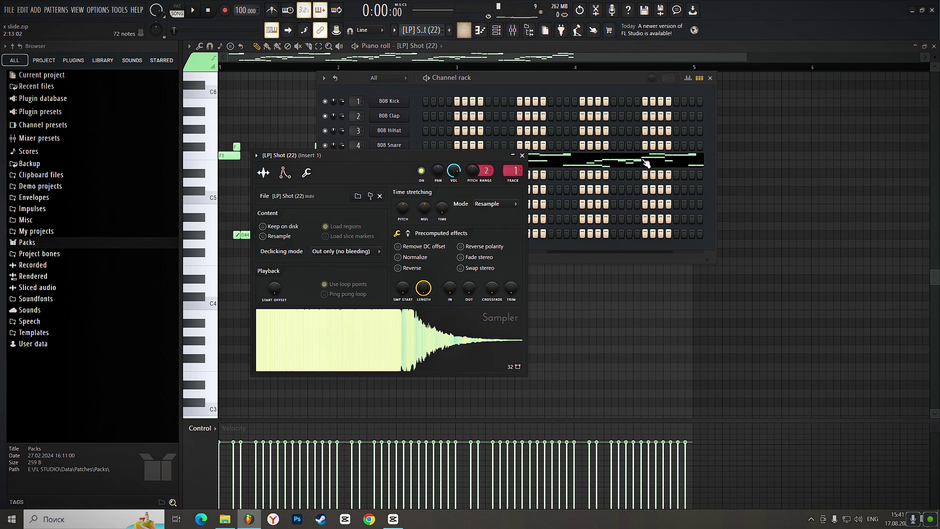
# Clear the floating windows from the [LP] Shot (22) piano roll and play that pattern's melody on its own.
pyautogui.click(196, 65)
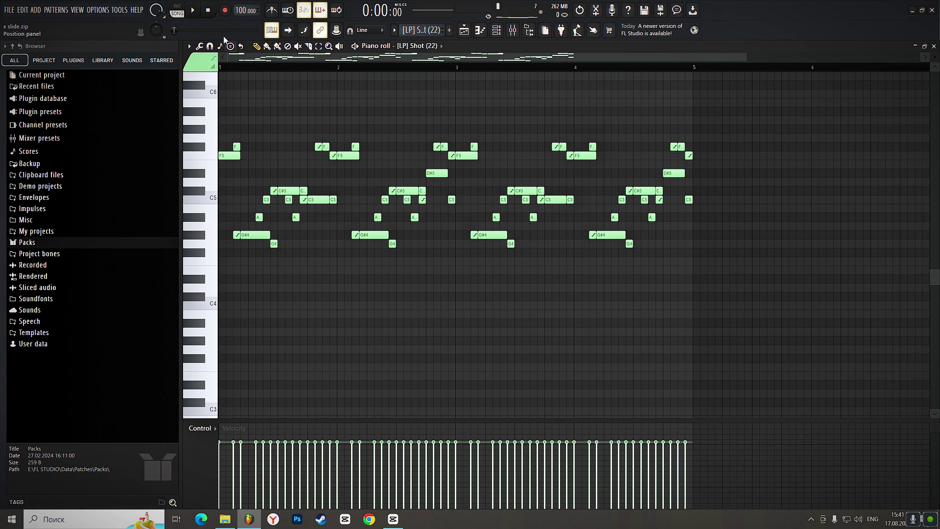
pyautogui.click(194, 10)
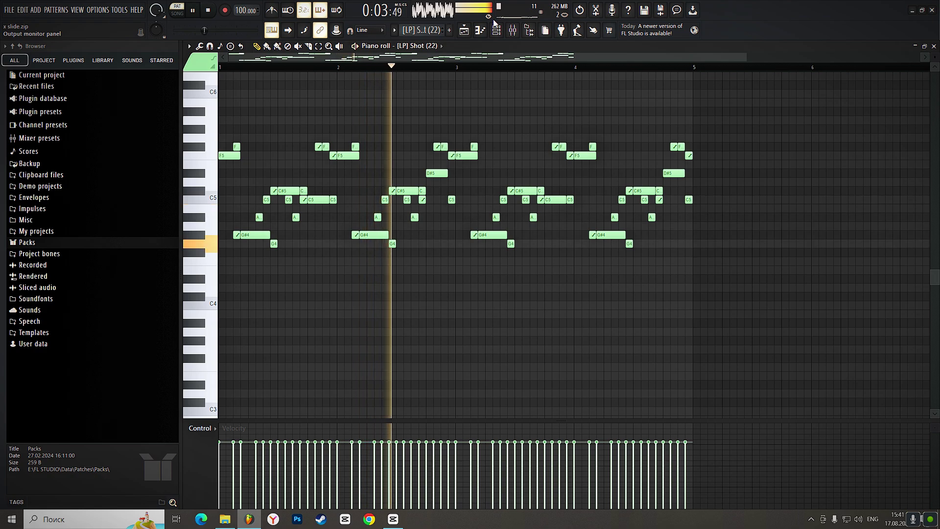
pyautogui.press('space')
# Open the [LP] Shot (22) #2 pattern's notes from Track 2 of the playlist and audition piano keys around C4.
pyautogui.press('F5')
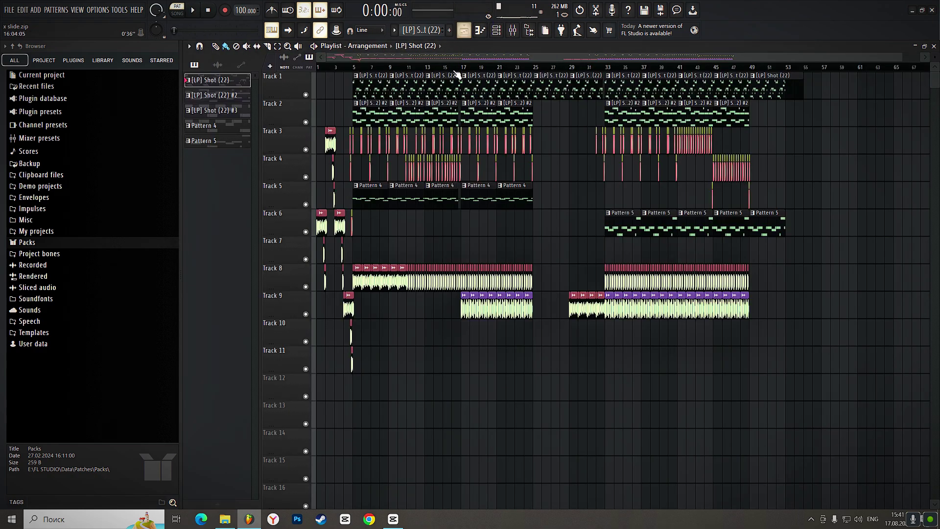
pyautogui.doubleClick(367, 119)
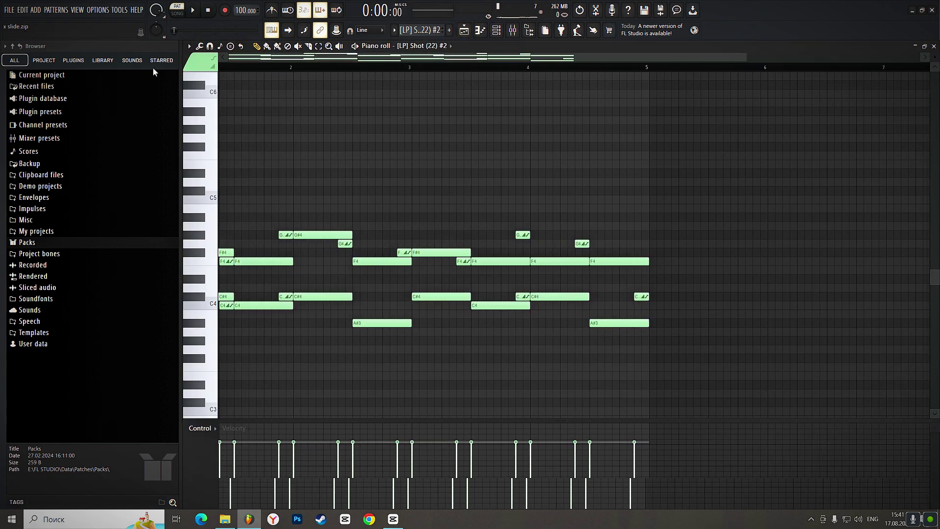
pyautogui.click(214, 254)
pyautogui.click(210, 288)
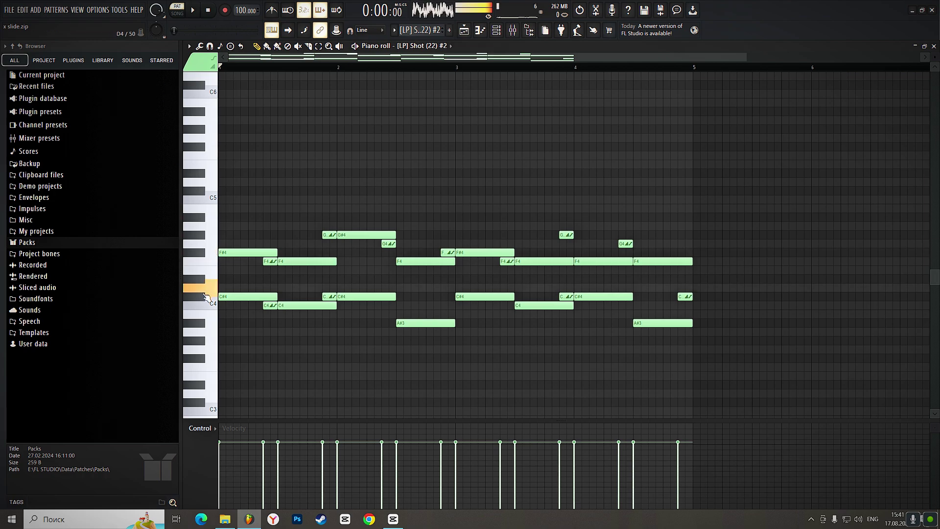
pyautogui.click(210, 304)
# Check the [LP] Shot (22) #2 channel in the channel rack and play its pattern in the piano roll.
pyautogui.click(496, 31)
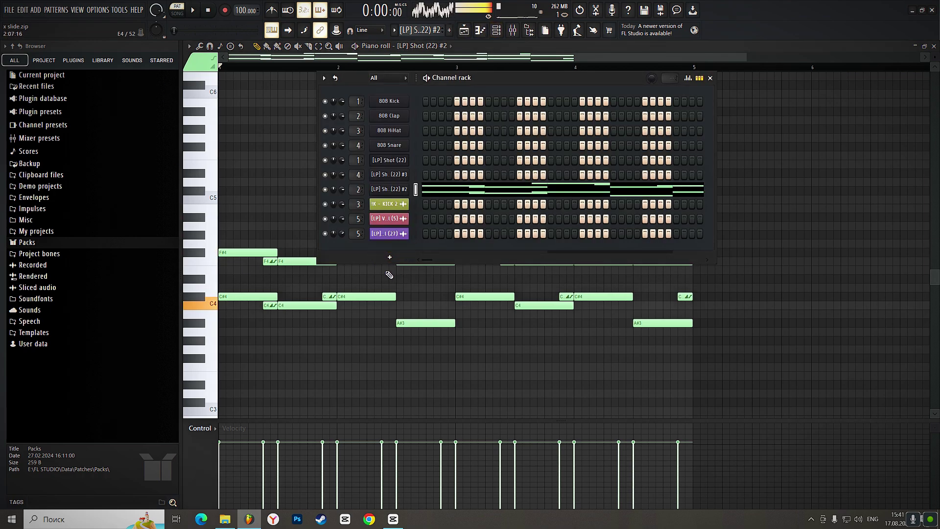
pyautogui.click(397, 192)
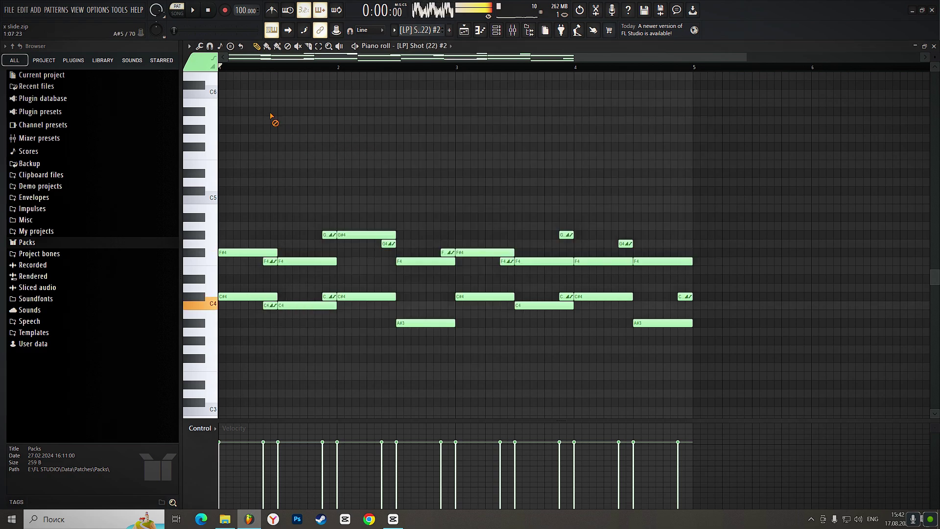
pyautogui.click(273, 120)
pyautogui.press('space')
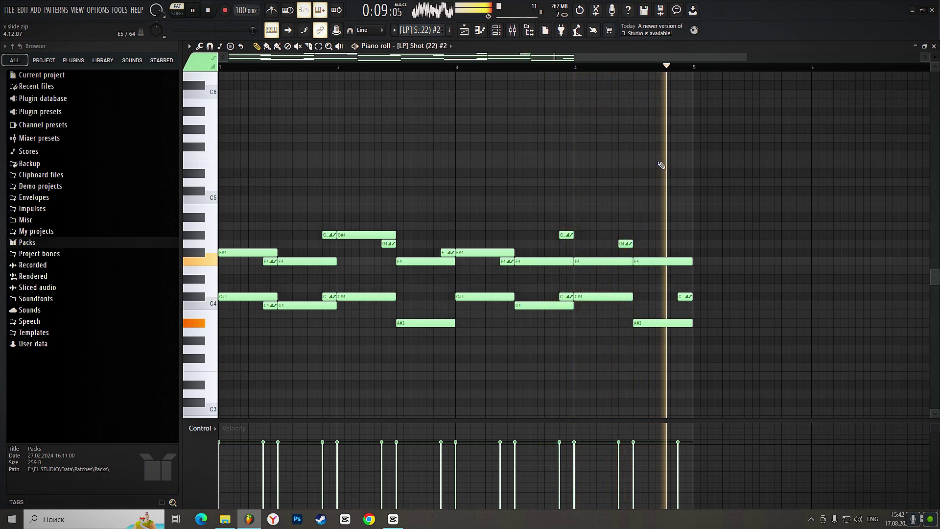
pyautogui.press('space')
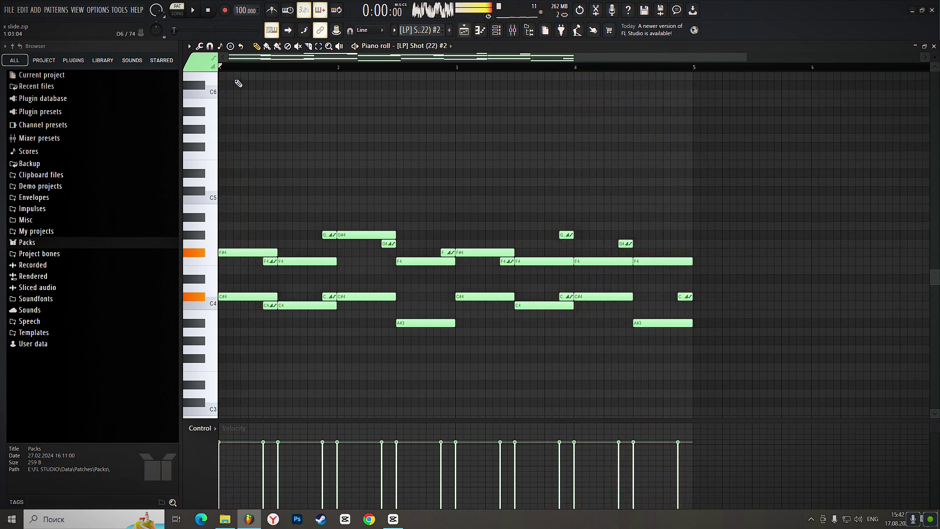
# Open Pattern 4's notes from Track 5 of the playlist, audition the keys around C3 and play the pattern.
pyautogui.click(464, 30)
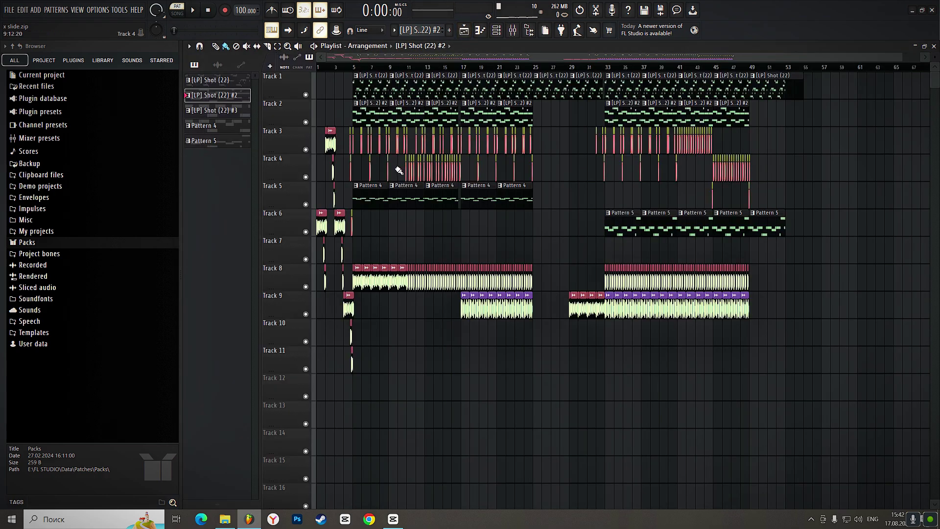
pyautogui.doubleClick(365, 203)
pyautogui.scroll(-3, 297, 194)
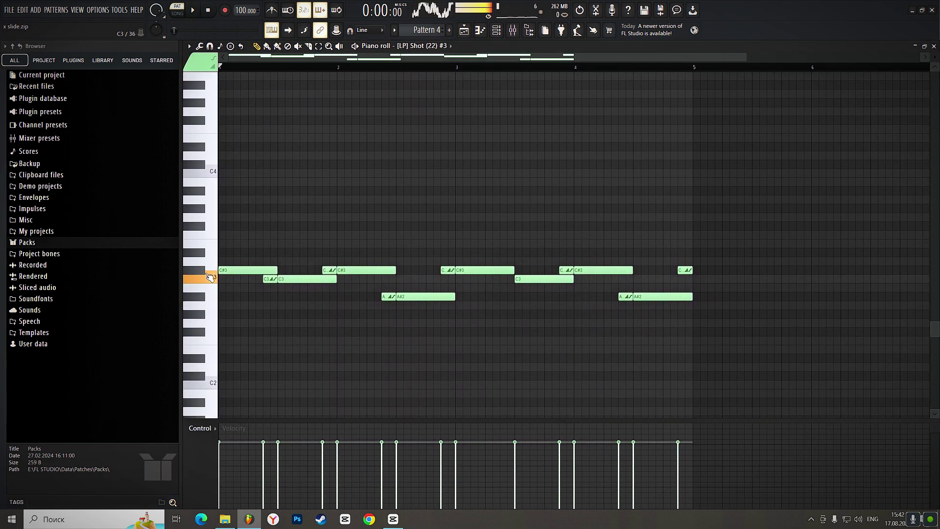
pyautogui.scroll(2, 207, 142)
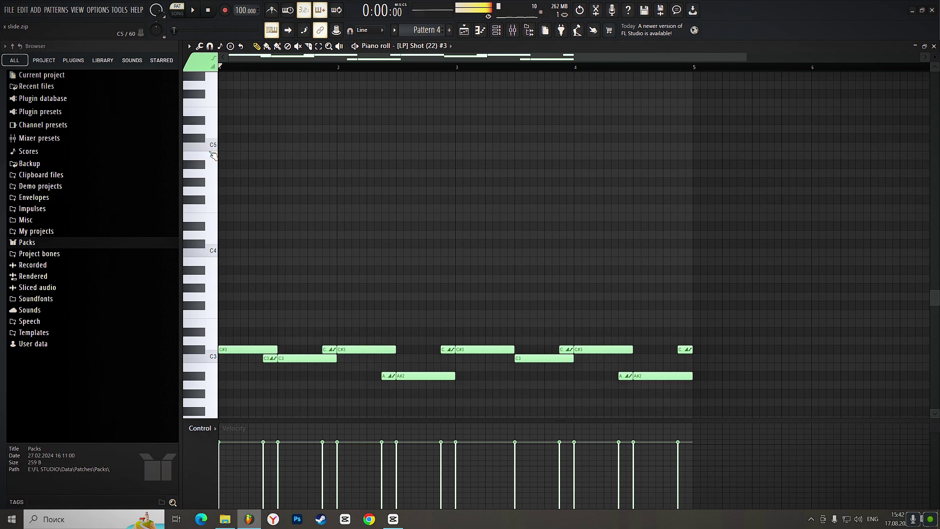
pyautogui.scroll(-2, 209, 235)
pyautogui.click(210, 268)
pyautogui.click(203, 273)
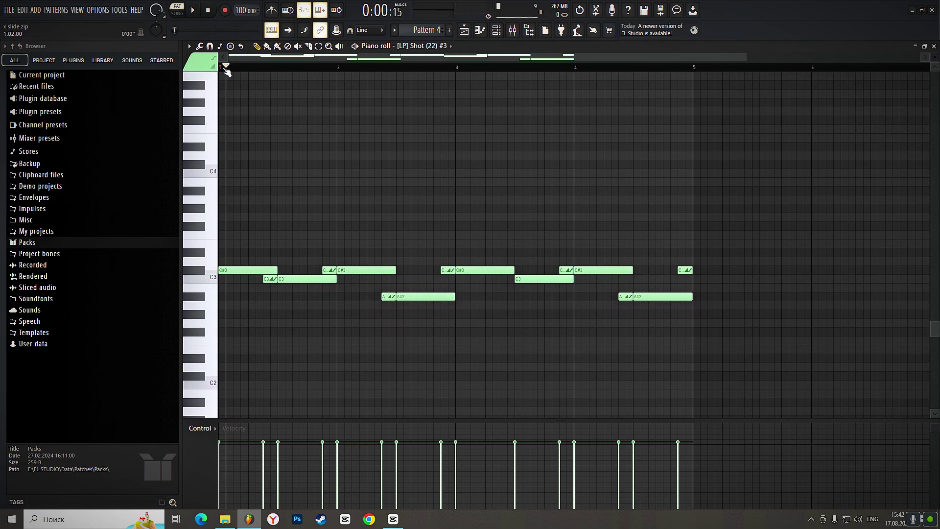
pyautogui.press('space')
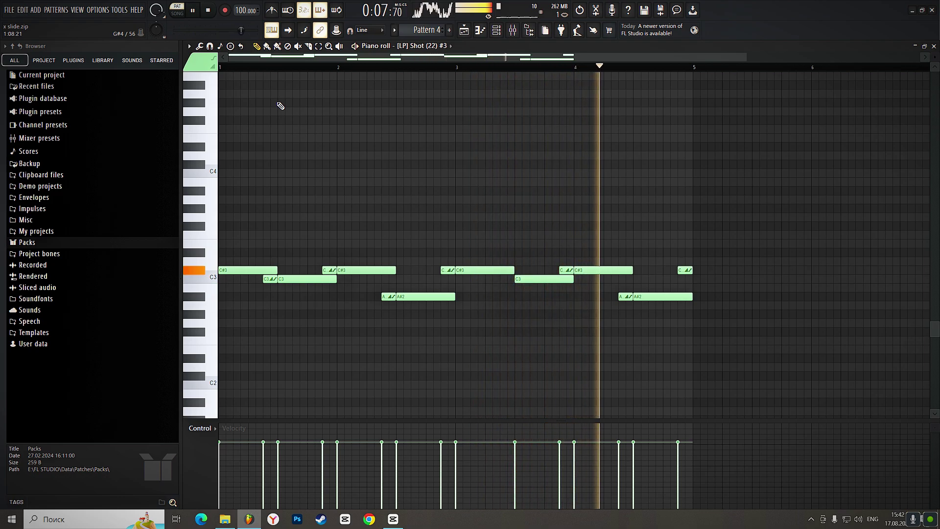
pyautogui.press('space')
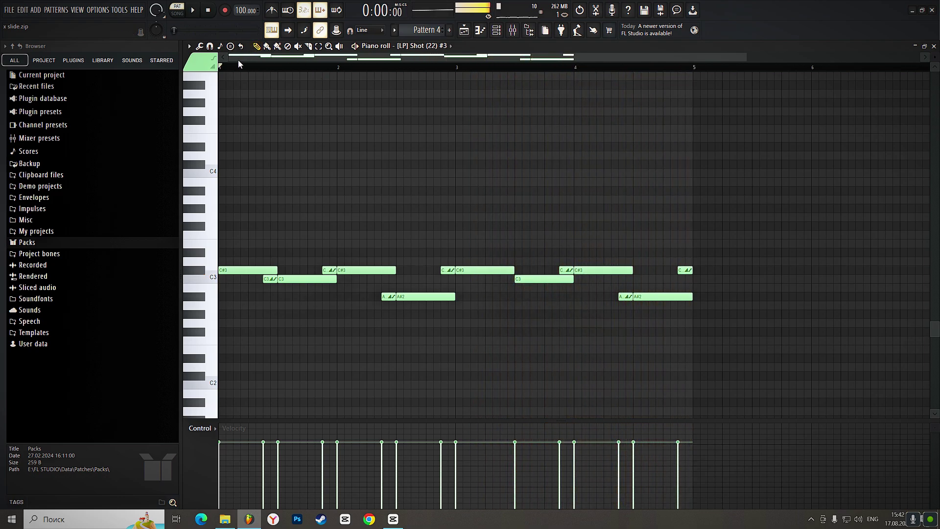
# Open Pattern 5's notes from Track 6 of the playlist and play the pattern.
pyautogui.click(468, 31)
pyautogui.doubleClick(629, 235)
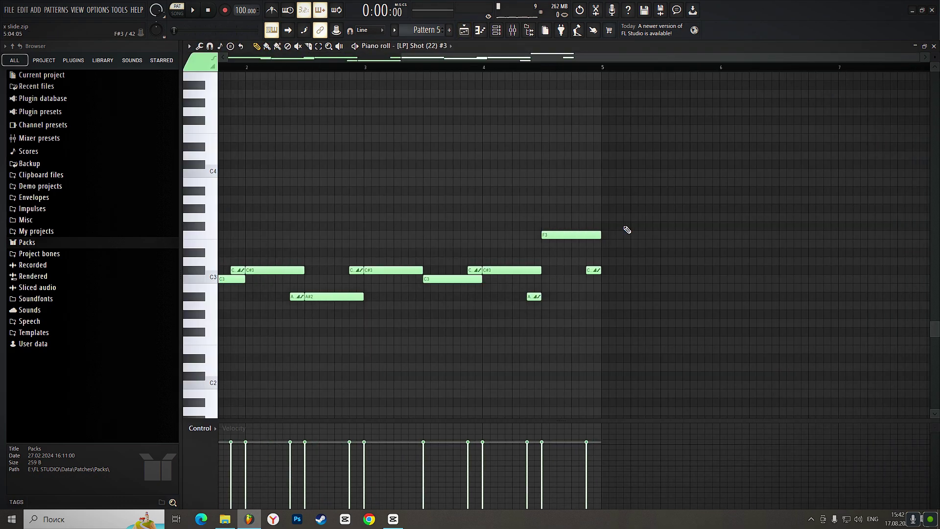
pyautogui.press('space')
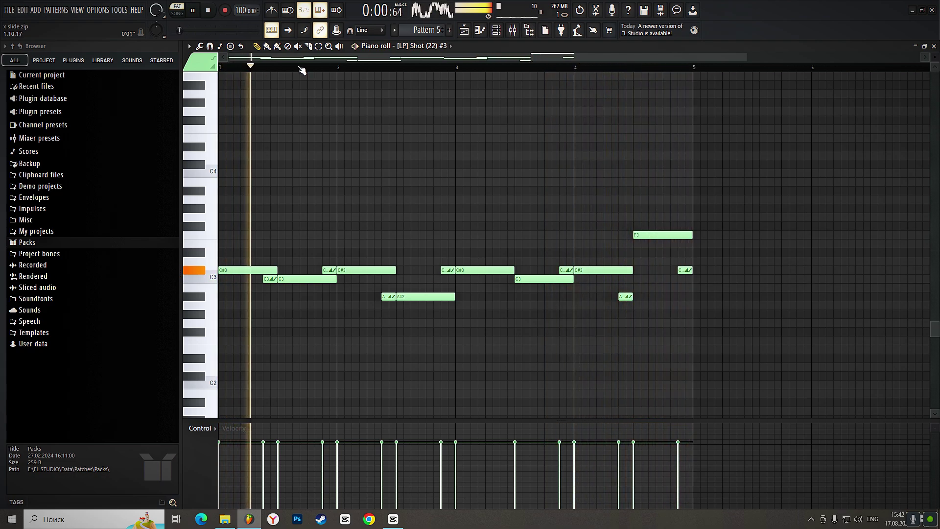
pyautogui.press('space')
# Open the [LP] Vocal (5) clip's settings and inspect the ValhallaVintageVerb and OTT effects on mixer insert 5.
pyautogui.click(464, 30)
pyautogui.scroll(8, 337, 220)
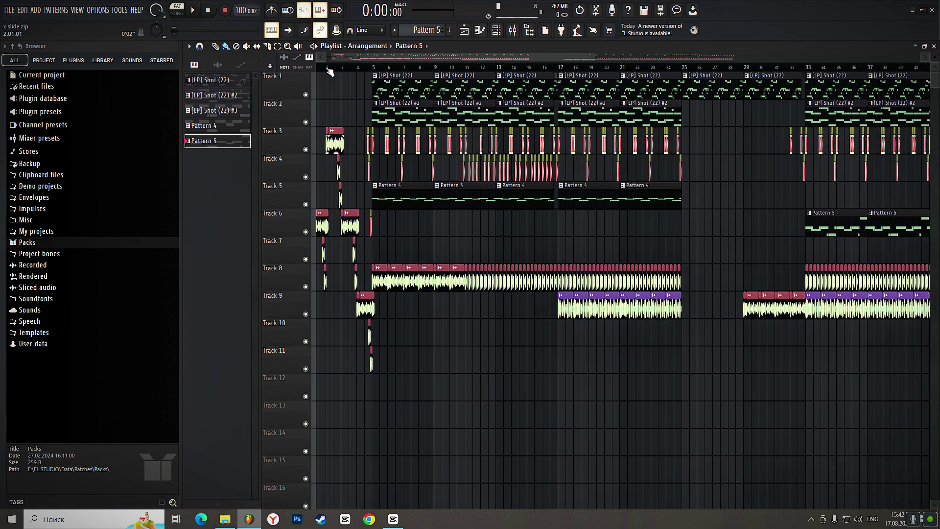
pyautogui.doubleClick(340, 223)
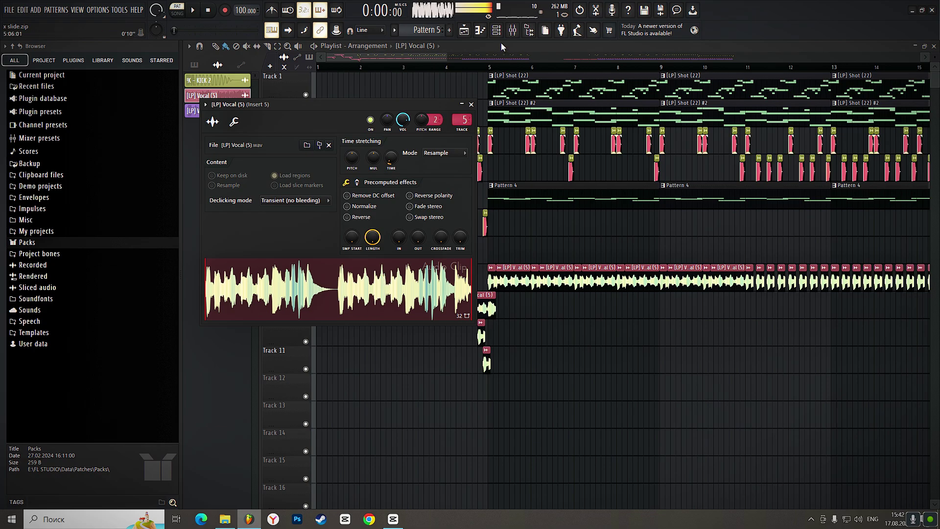
pyautogui.click(513, 30)
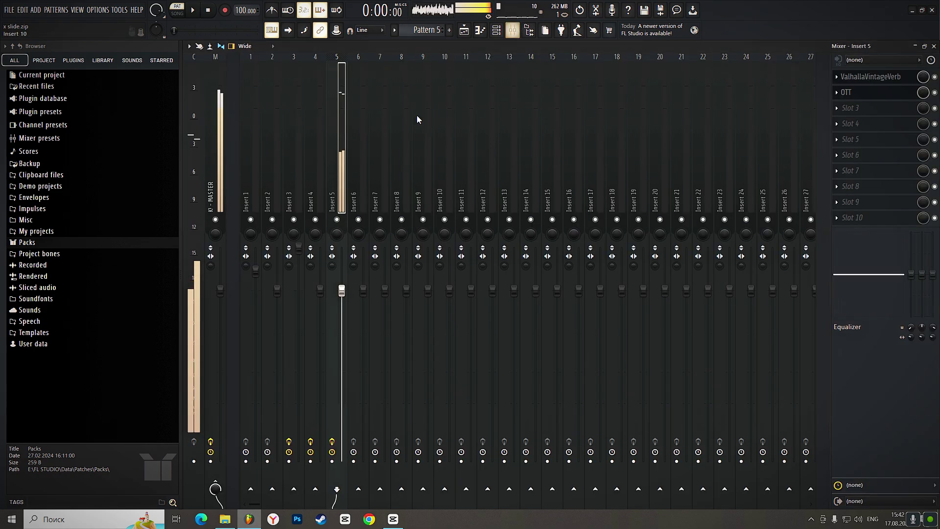
pyautogui.click(865, 81)
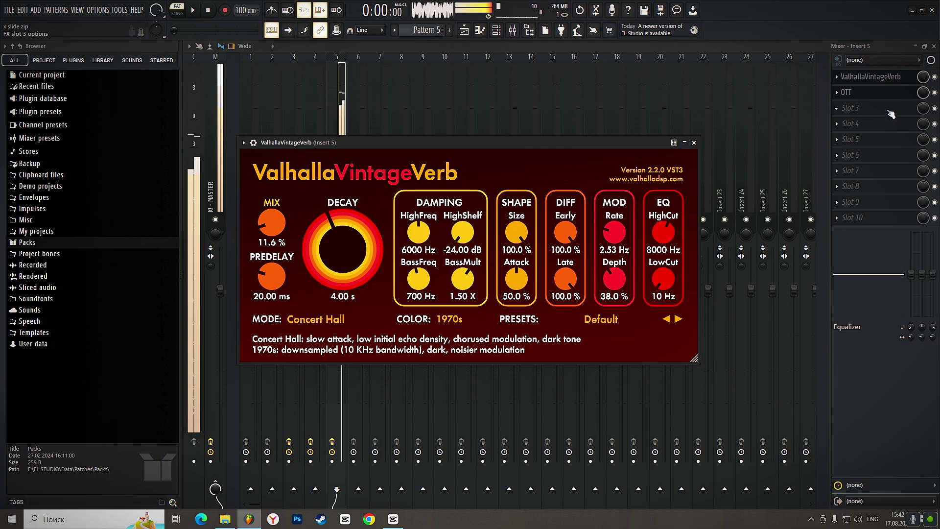
pyautogui.click(873, 94)
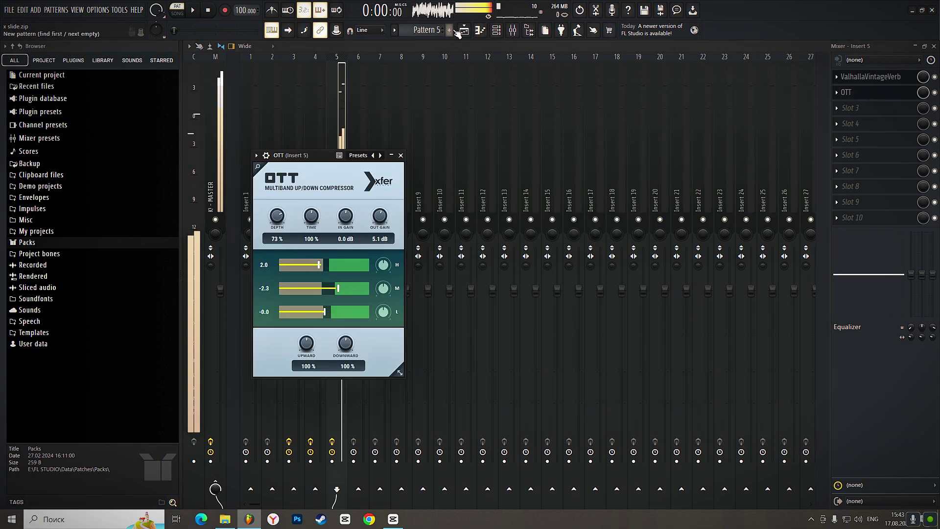
# Select bars 1 and 2 of the playlist, play the chopped vocal intro and clear the time selection.
pyautogui.press('F5')
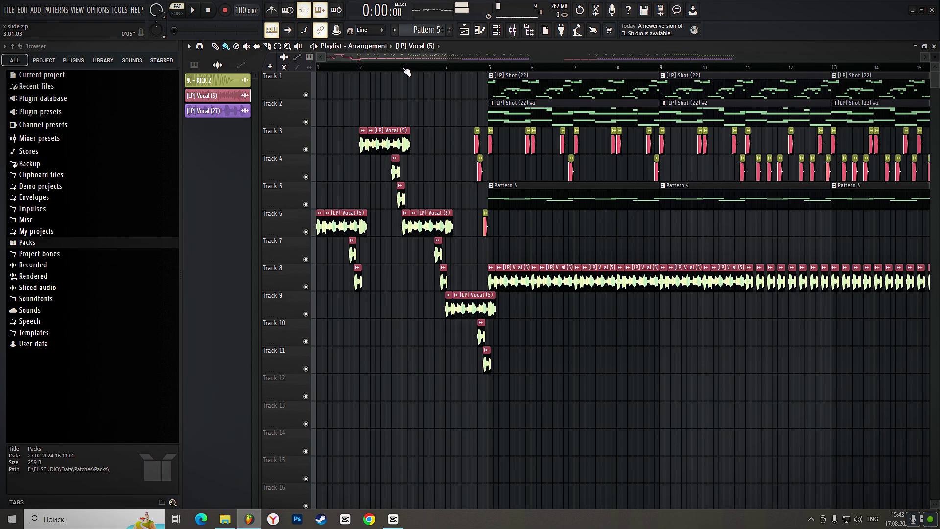
pyautogui.moveTo(404, 68); pyautogui.dragTo(317, 69)
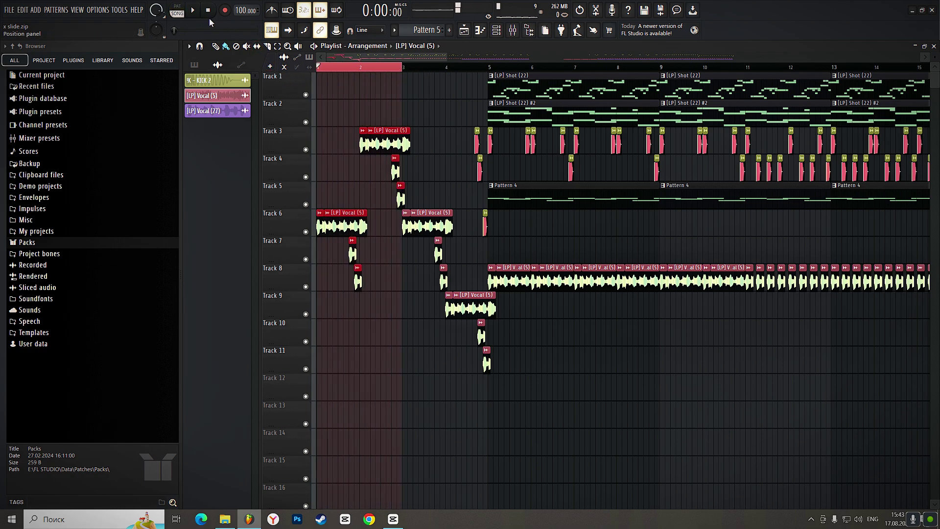
pyautogui.press('space')
pyautogui.scroll(3, 324, 57)
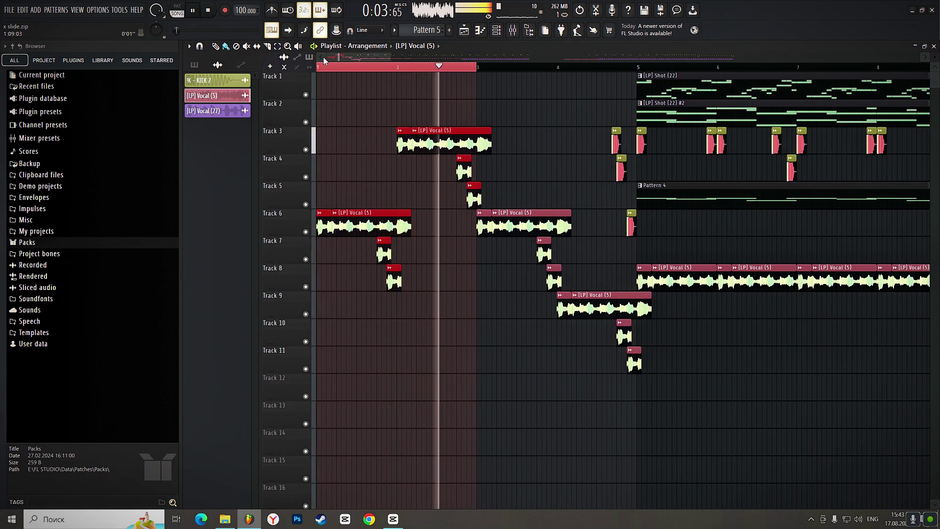
pyautogui.press('space')
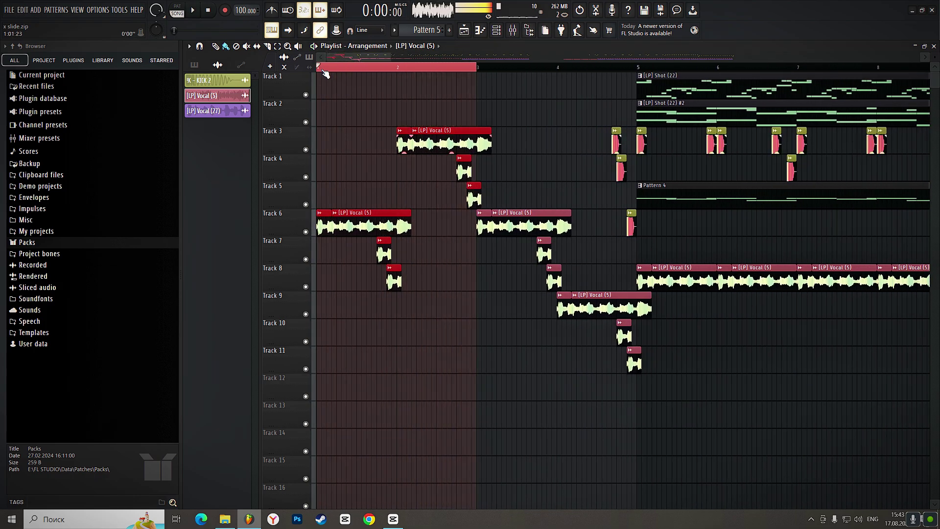
pyautogui.click(324, 76)
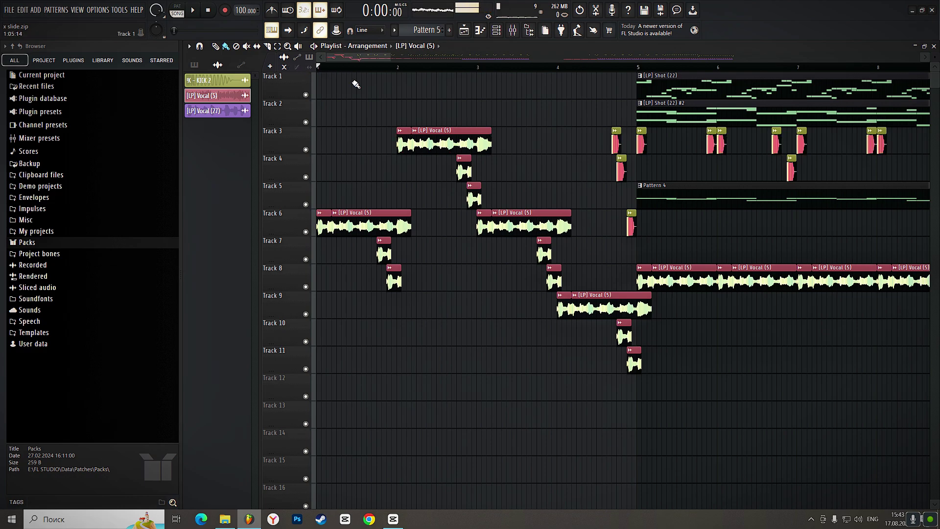
# Open the KICK 2 clip's settings and inspect the Fruity parametric EQ 2 on mixer insert 3.
pyautogui.doubleClick(615, 144)
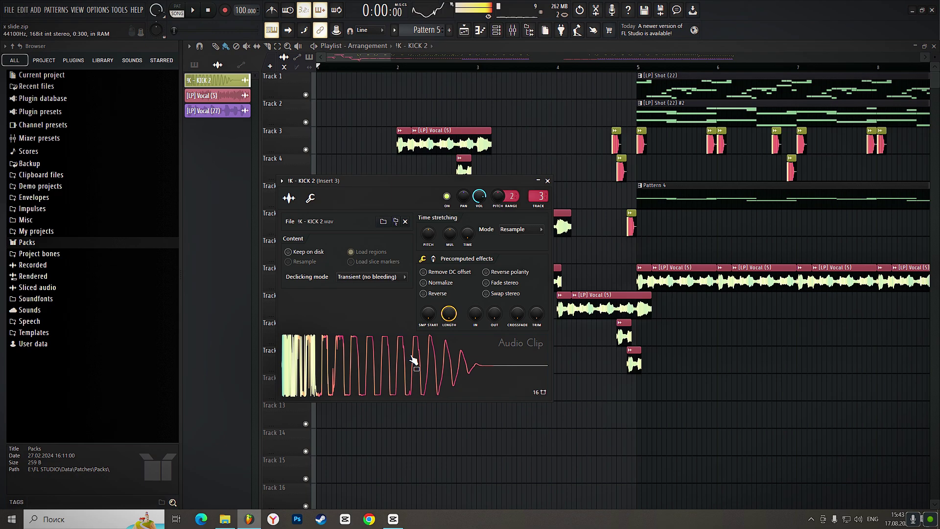
pyautogui.click(512, 30)
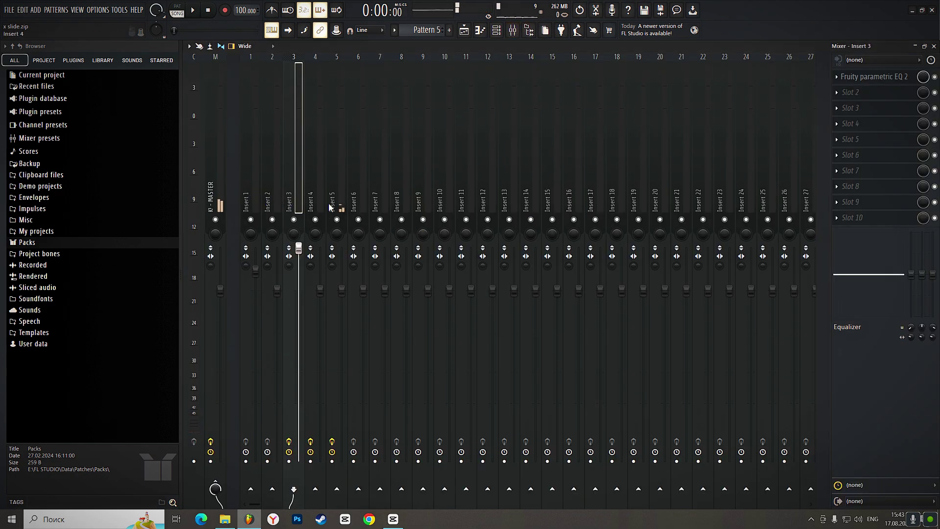
pyautogui.click(867, 79)
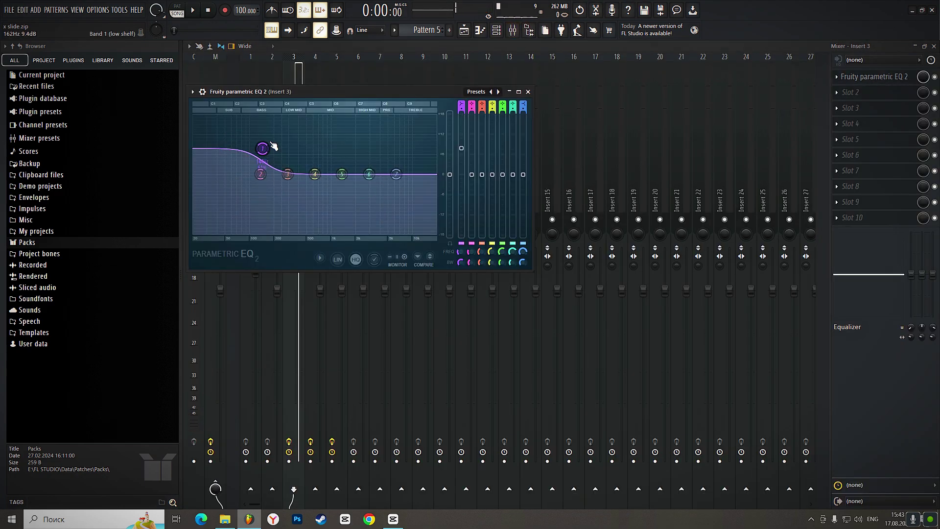
pyautogui.click(303, 78)
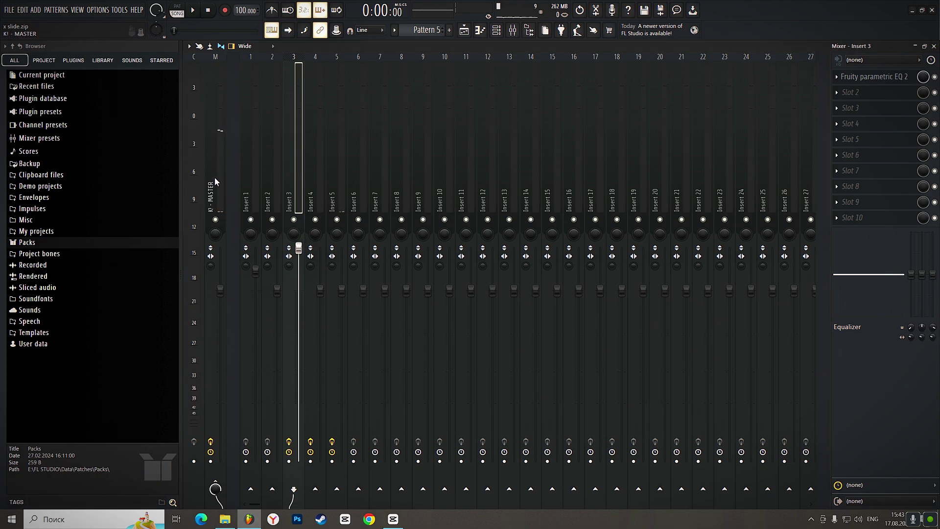
pyautogui.click(512, 30)
# Inspect the settings of the [LP] Vocal (27) clip on Track 9 and return to the arrangement's first section.
pyautogui.scroll(-10, 472, 73)
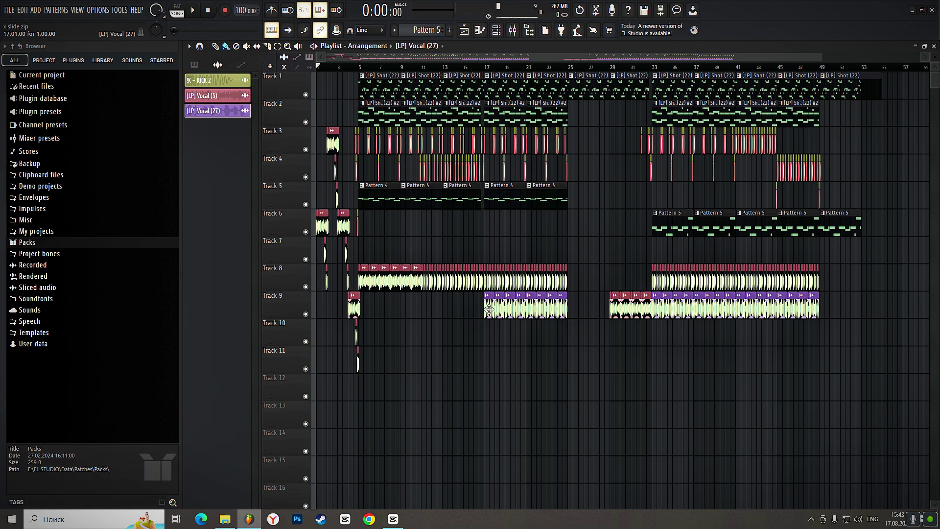
pyautogui.doubleClick(488, 309)
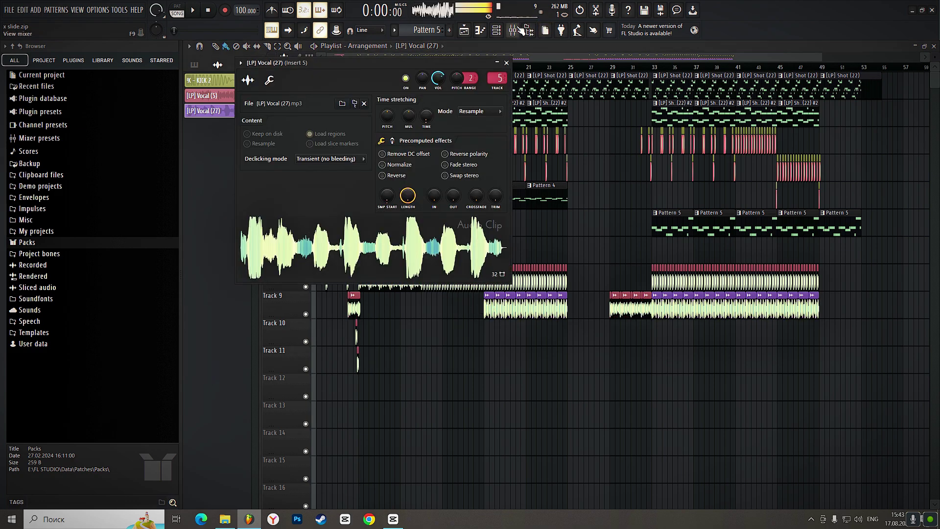
pyautogui.press('Escape')
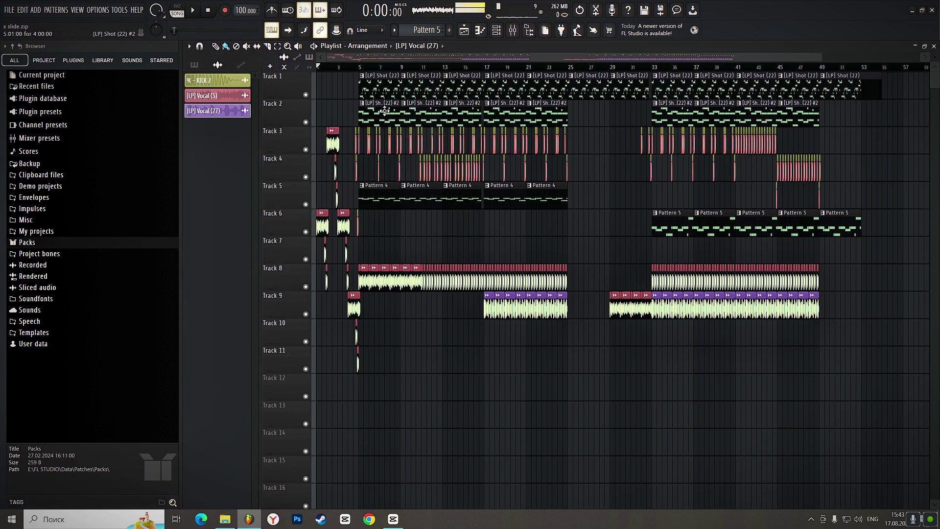
pyautogui.scroll(8, 368, 74)
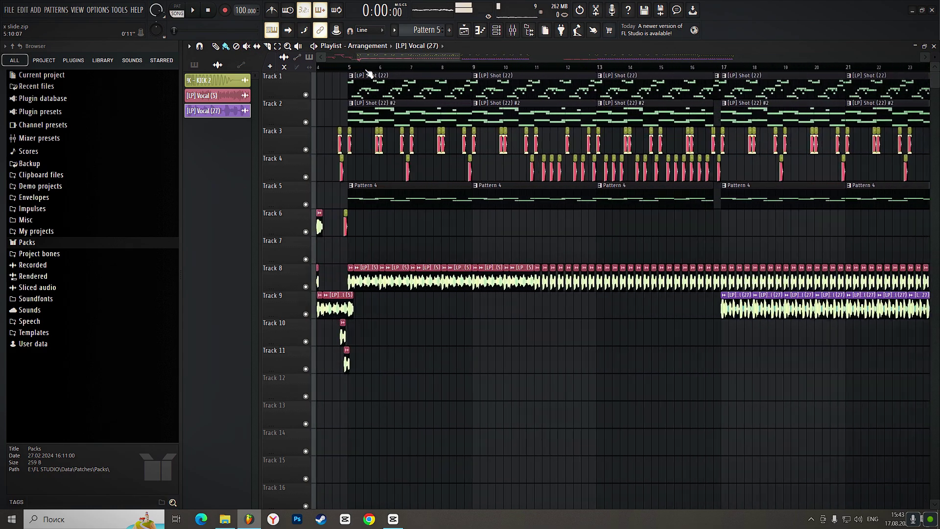
# Solo the vocal on Track 8, play it from bar 5 and from a later section, and stop playback.
pyautogui.rightClick(305, 286)
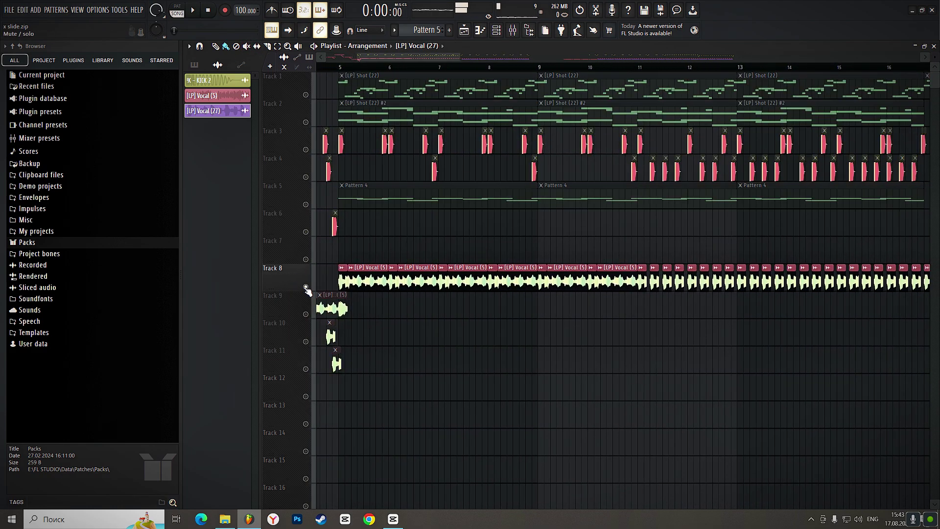
pyautogui.click(342, 69)
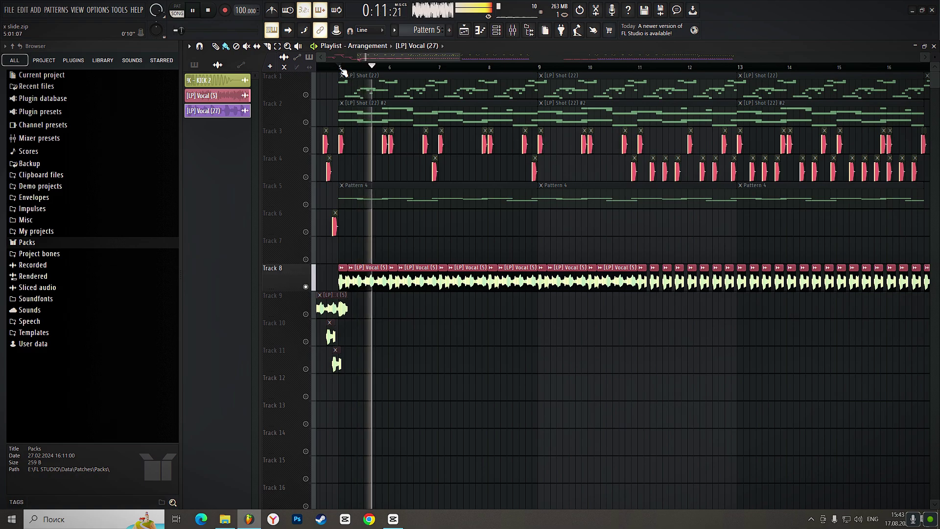
pyautogui.click(623, 67)
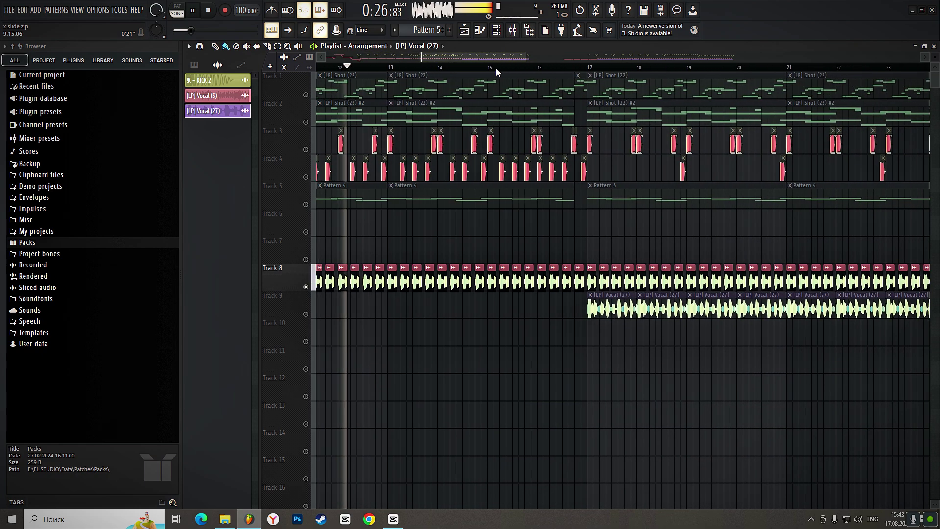
pyautogui.press('space')
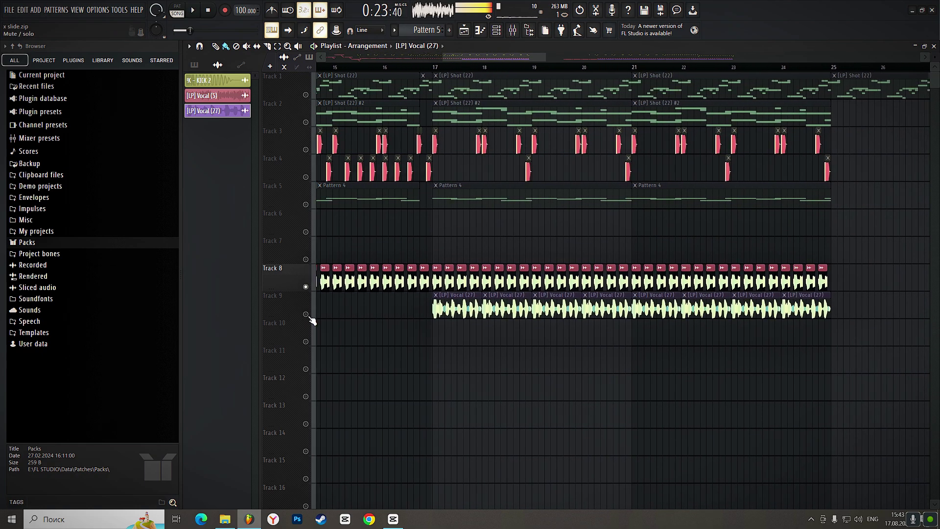
# Solo the kick parts on Tracks 3, 4 and 6, play them, look over the later arrangement sections and stop playback.
pyautogui.click(310, 317)
pyautogui.moveTo(466, 61); pyautogui.dragTo(385, 60)
pyautogui.moveTo(309, 153); pyautogui.dragTo(306, 182)
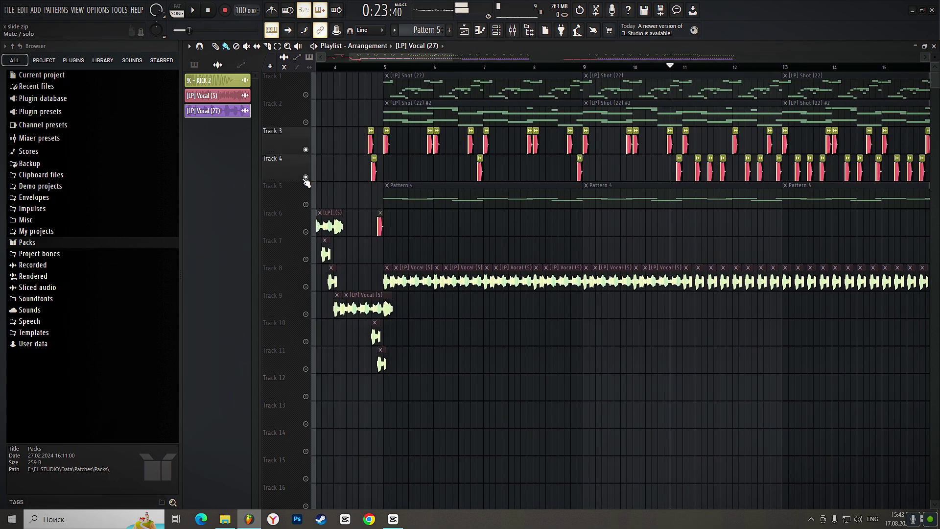
pyautogui.keyDown('ctrl'); pyautogui.click(308, 232); pyautogui.keyUp('ctrl')
pyautogui.press('space')
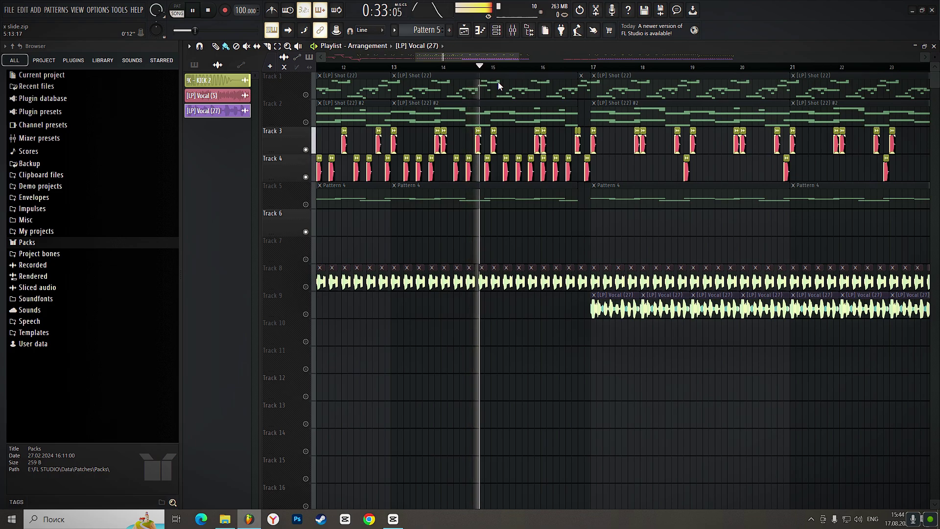
pyautogui.hscroll(10, 498, 81)
pyautogui.hscroll(15, 622, 89)
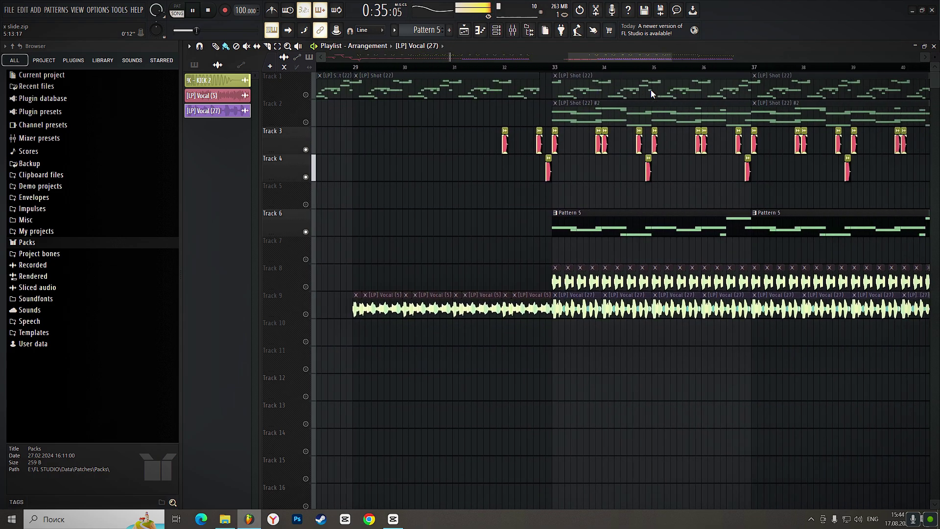
pyautogui.hscroll(-20, 489, 83)
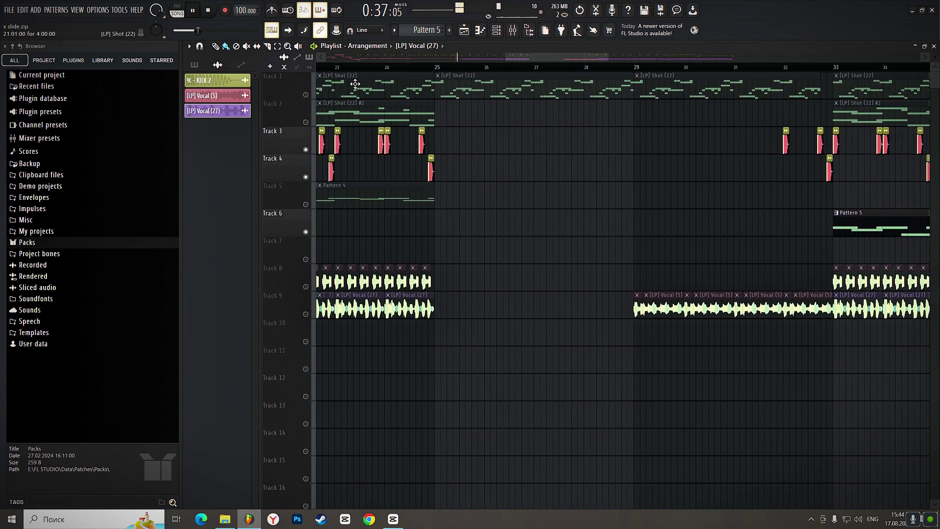
pyautogui.press('space')
pyautogui.press('space')
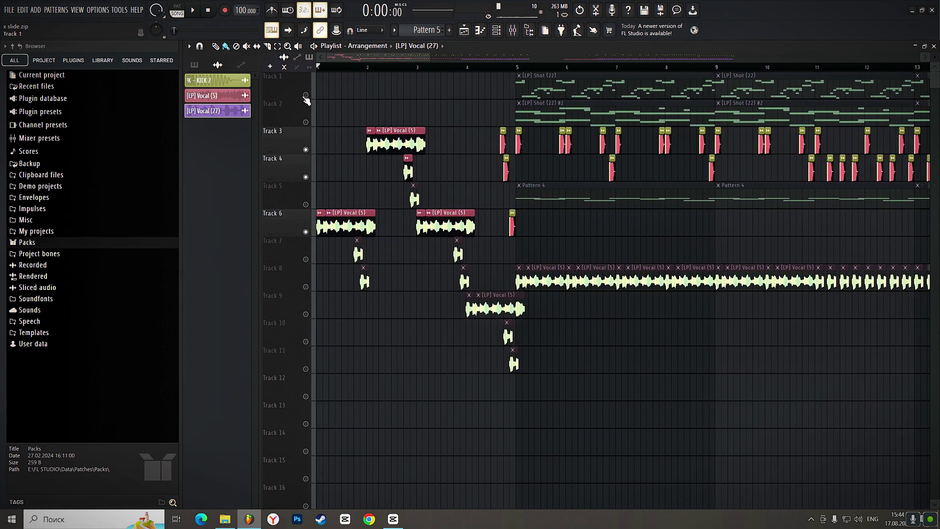
# Show the mixer's master track and inspect its Fruity parametric EQ, Fruity Multiband Compressor and Fruity Fast Dist effects.
pyautogui.click(529, 32)
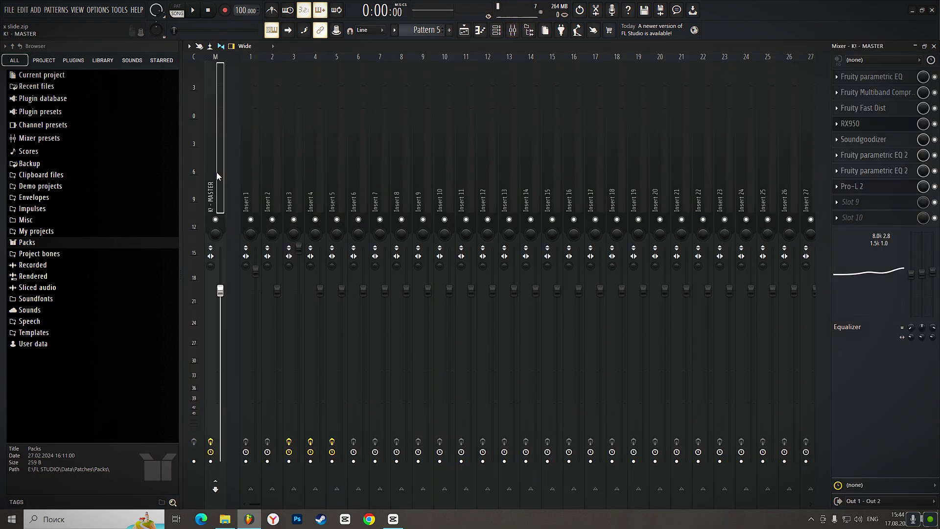
pyautogui.click(867, 78)
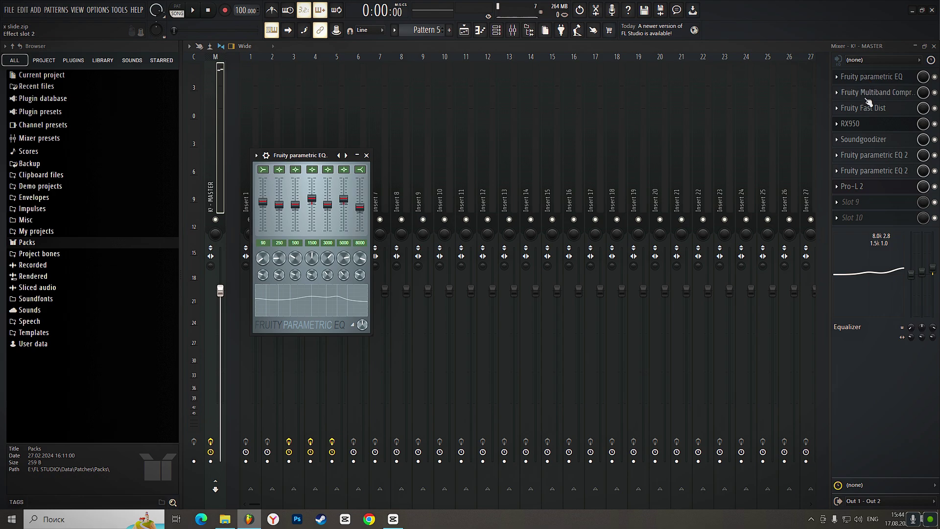
pyautogui.click(868, 98)
pyautogui.click(863, 110)
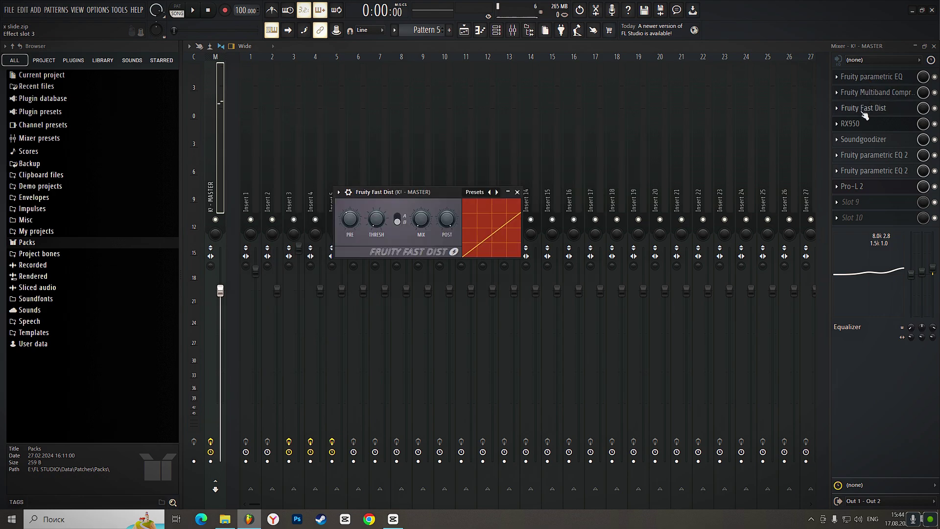
# Disable the RX950 and Pro-L 2 effects on the master track and open Pro-L 2's window.
pyautogui.click(901, 125)
pyautogui.click(934, 124)
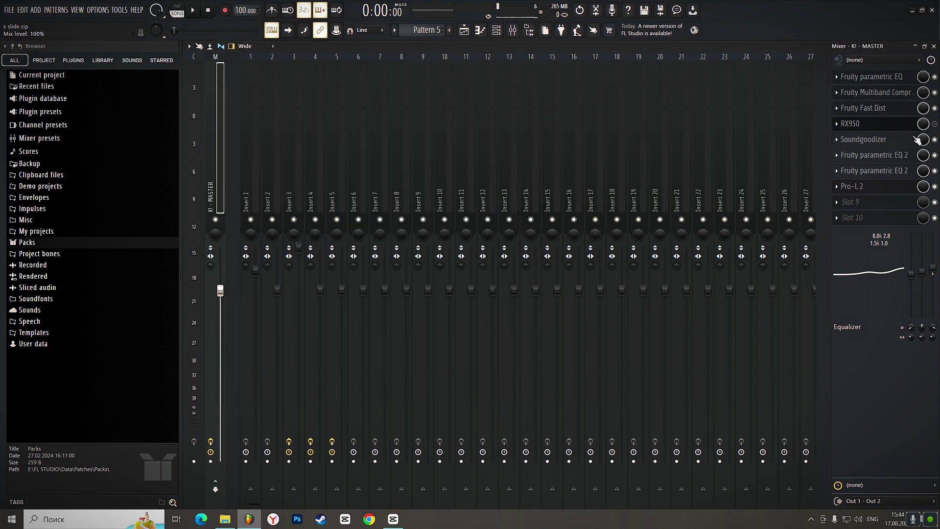
pyautogui.click(858, 190)
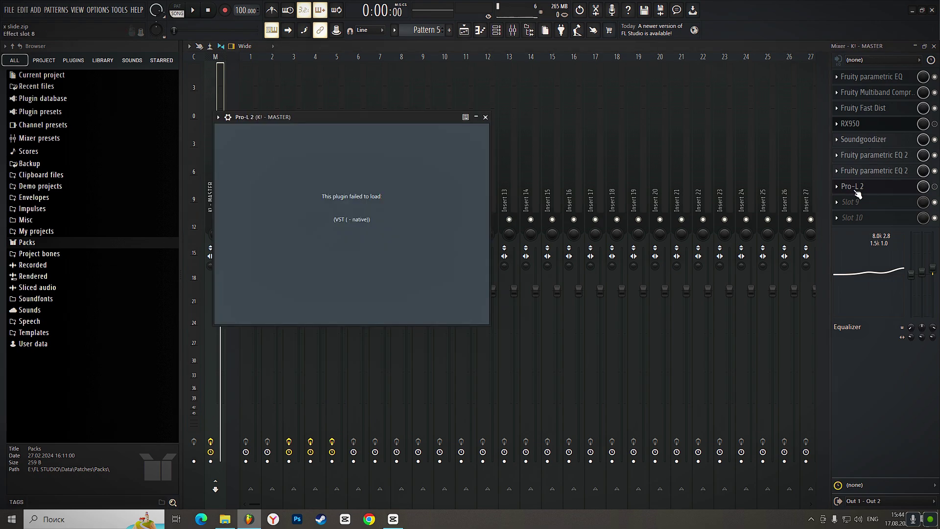
# Inspect the Soundgoodizer and both Fruity parametric EQ 2 effects on the master track and close the last one.
pyautogui.click(874, 138)
pyautogui.click(876, 156)
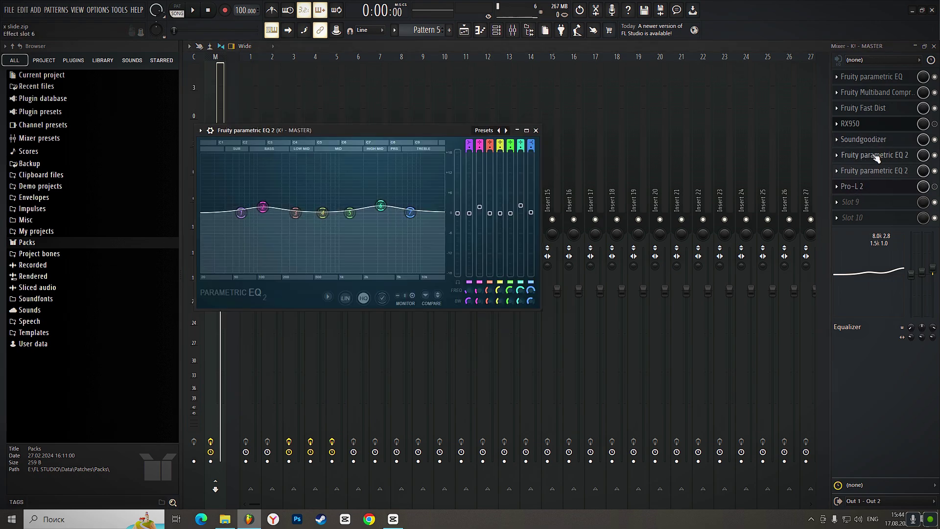
pyautogui.click(873, 170)
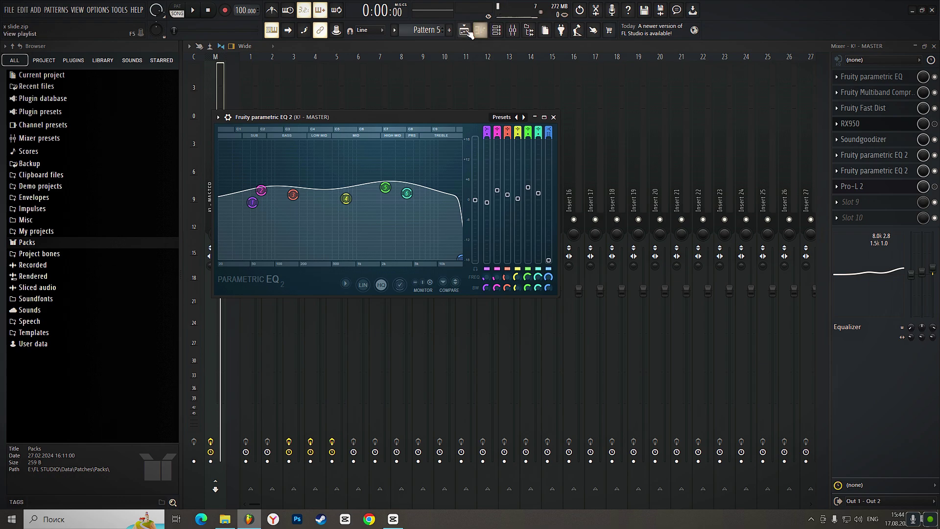
pyautogui.click(874, 171)
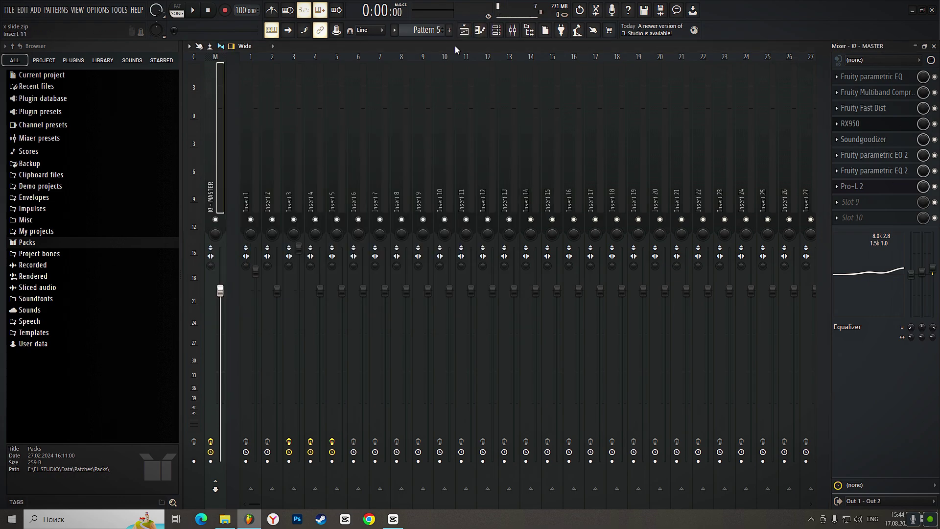
# Return to the playlist and play the full arrangement from the beginning with all tracks enabled.
pyautogui.click(464, 30)
pyautogui.press('space')
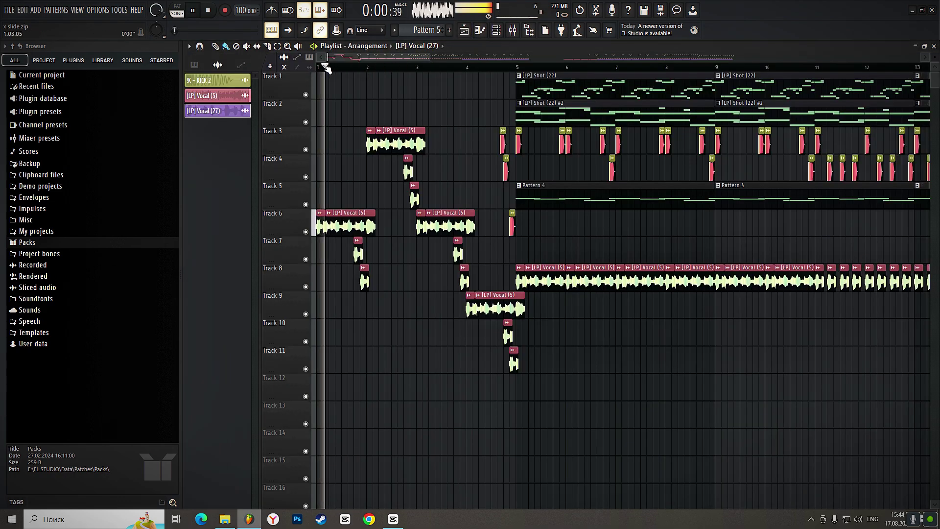
pyautogui.scroll(-4, 343, 69)
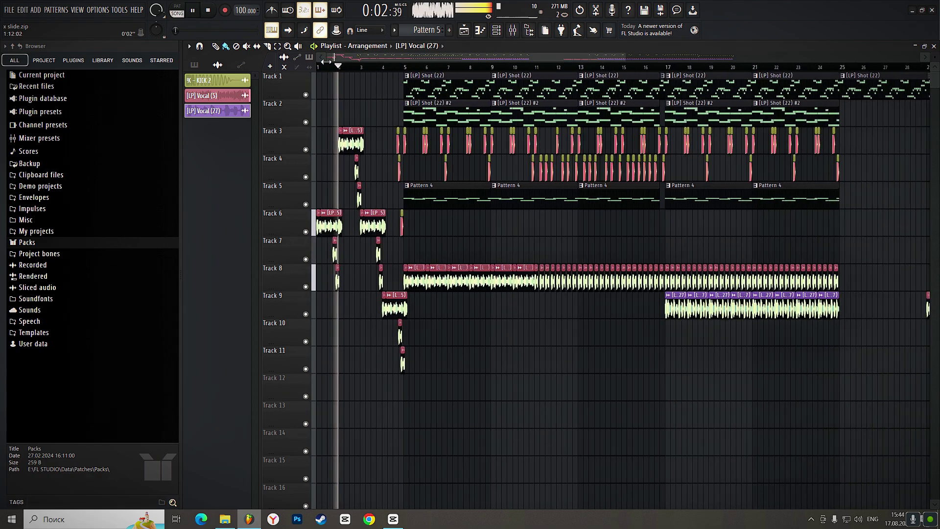
pyautogui.scroll(3, 338, 70)
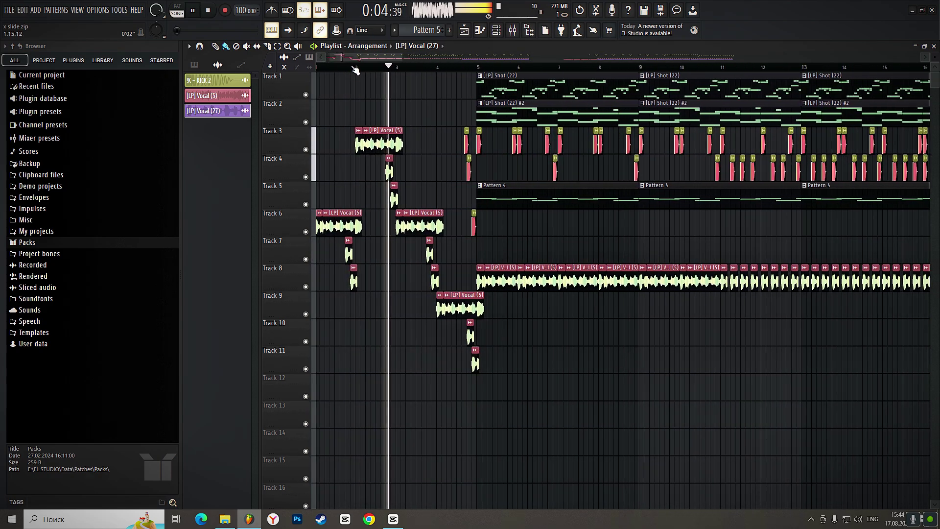
pyautogui.scroll(3, 372, 67)
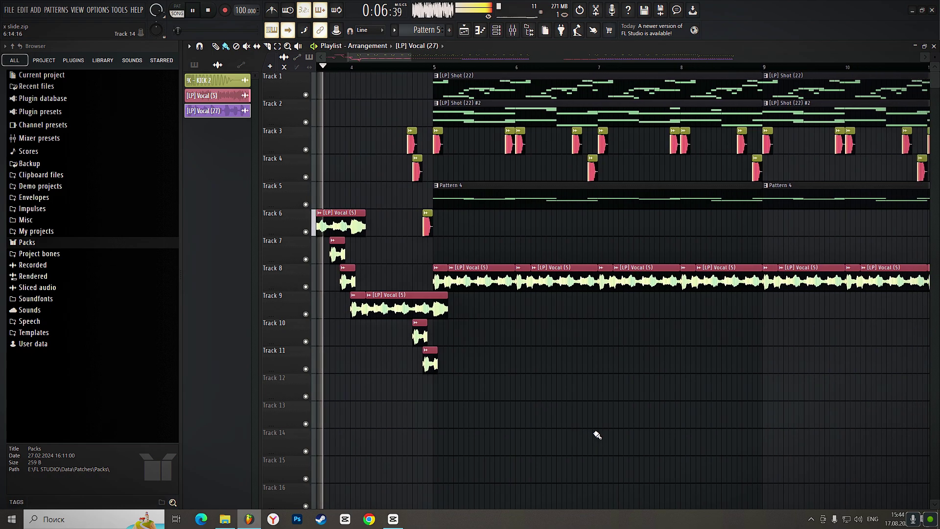